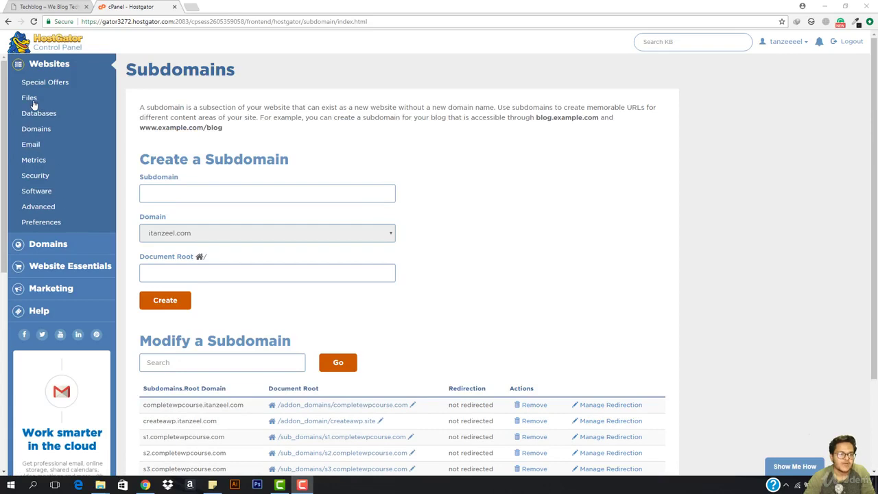
# Step: Jump to the Files section of the cPanel home page, where File Manager is listed
pyautogui.click(31, 99)
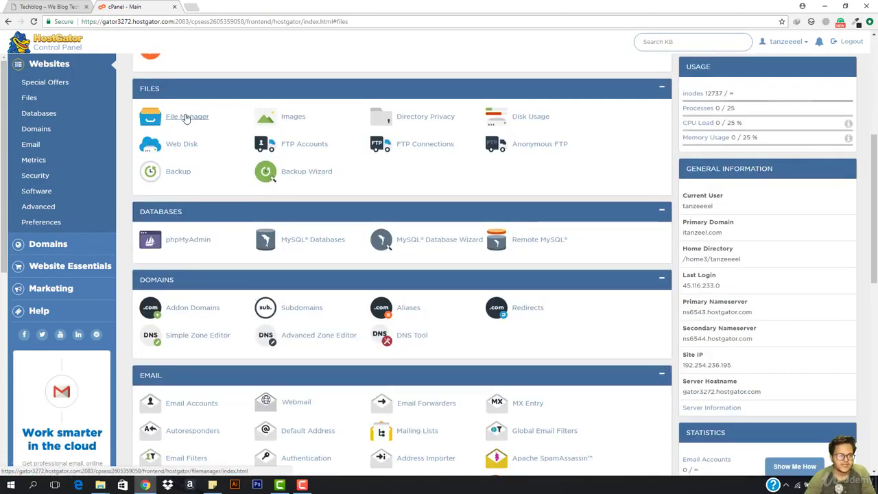
# Step: Open File Manager in sub_domains > s3.completewpcourse.com and bring up that folder's upload page
pyautogui.click(185, 116)
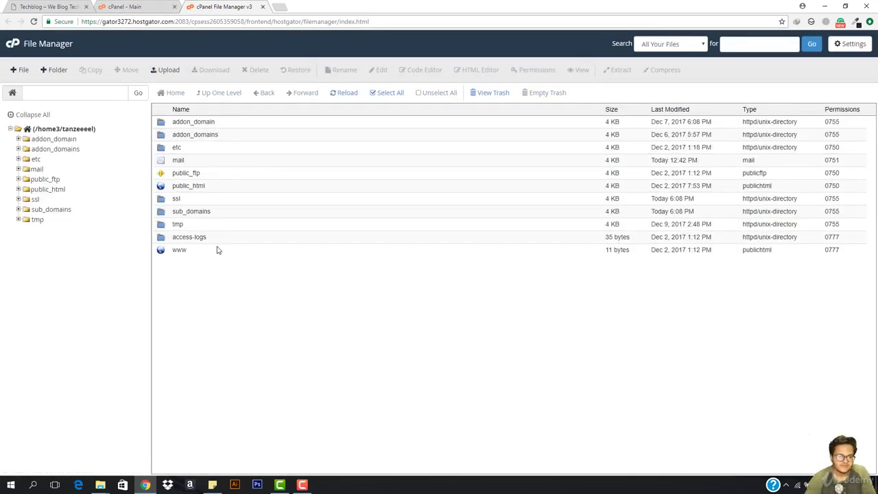
pyautogui.doubleClick(221, 213)
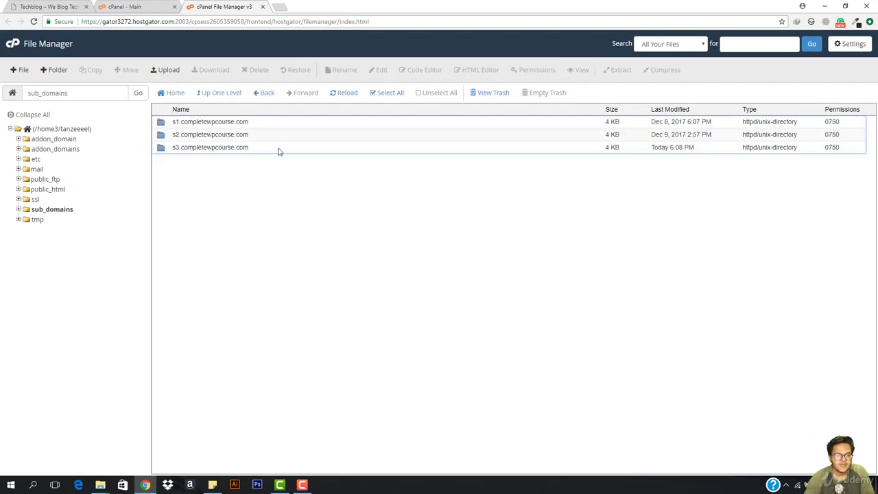
pyautogui.doubleClick(278, 148)
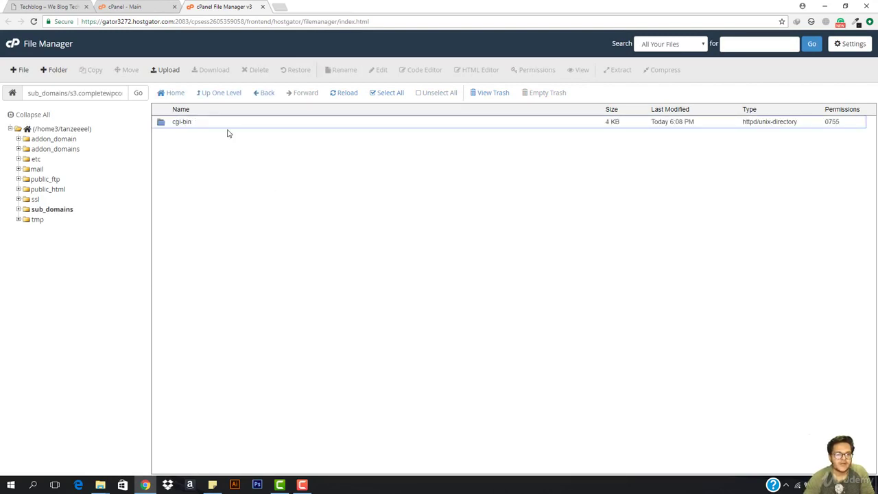
pyautogui.click(169, 69)
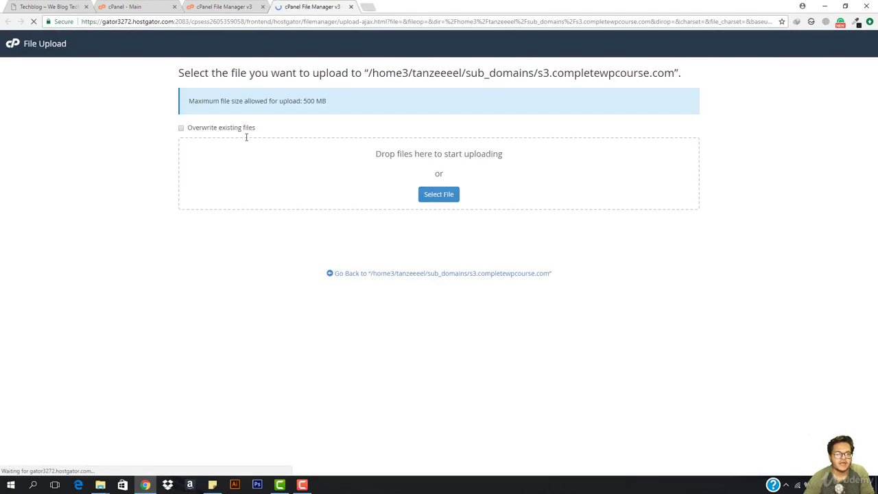
# Step: Upload wordpress.zip from Downloads > Compressed > wordpress-4.9.1 > wordpress, then return to the folder listing
pyautogui.click(438, 195)
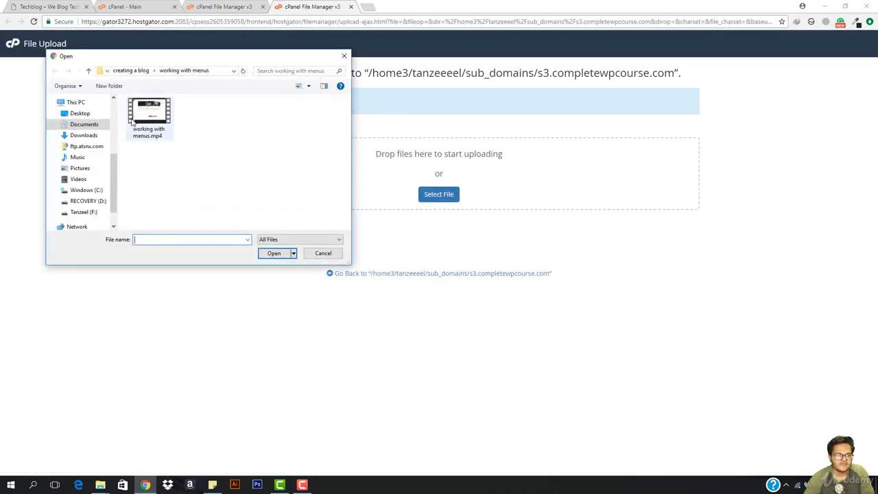
pyautogui.click(83, 135)
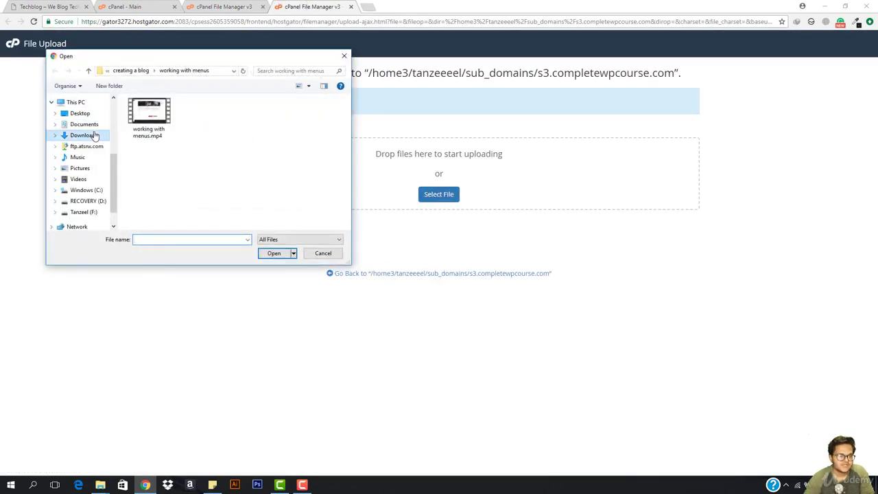
pyautogui.doubleClick(255, 127)
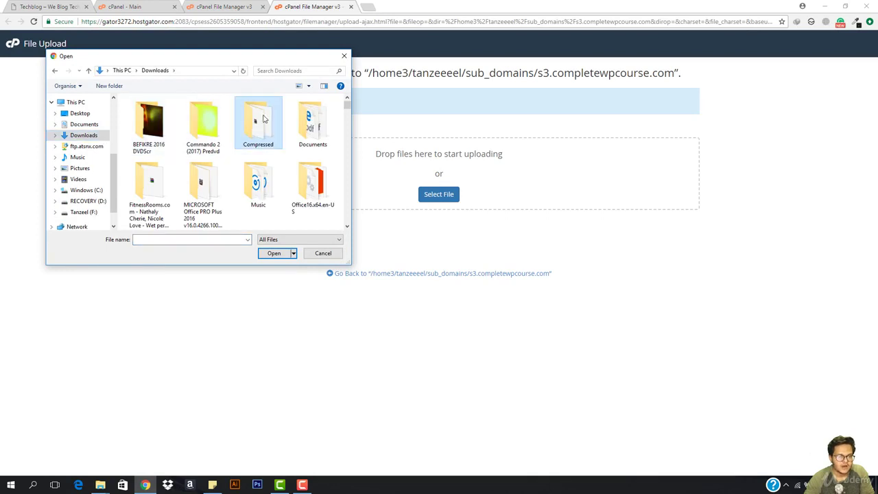
pyautogui.scroll(-2, 177, 194)
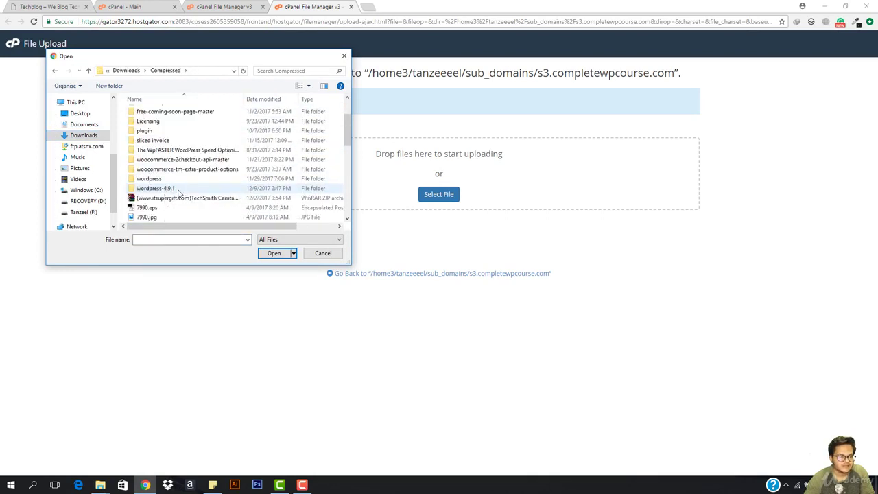
pyautogui.doubleClick(165, 189)
pyautogui.doubleClick(157, 116)
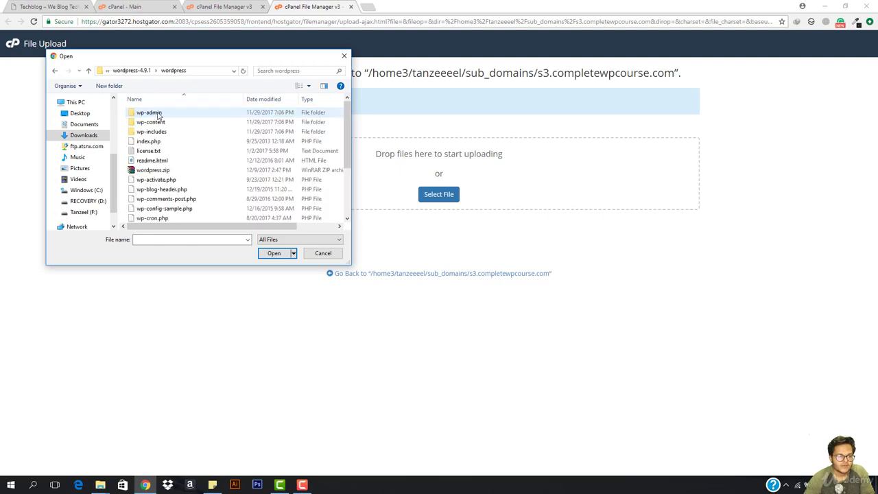
pyautogui.doubleClick(153, 170)
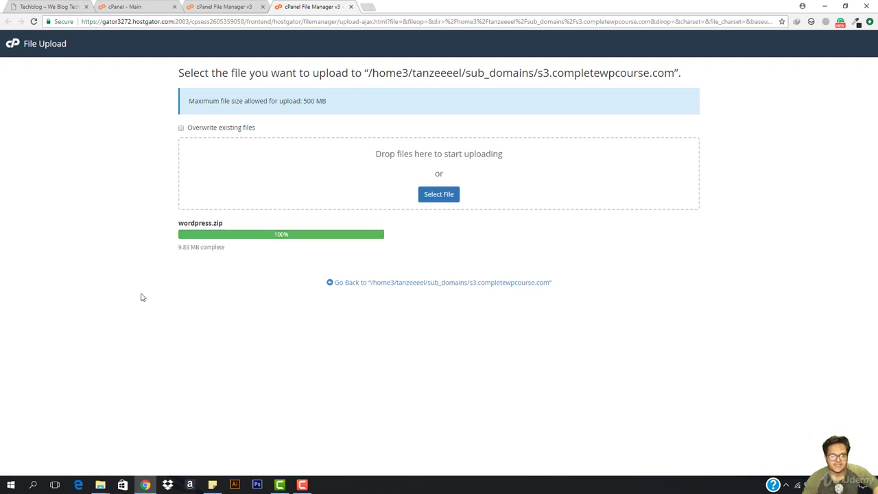
pyautogui.click(371, 285)
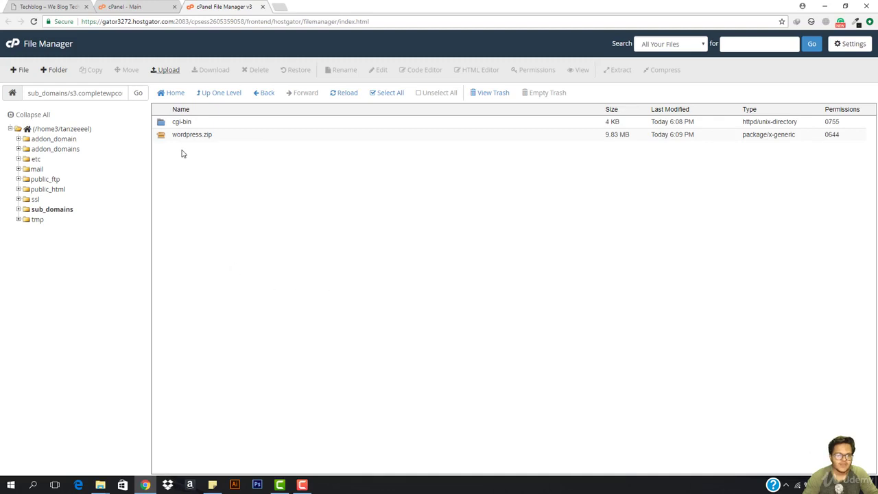
# Step: Extract wordpress.zip into the s3.completewpcourse.com folder and close the extraction results
pyautogui.rightClick(223, 136)
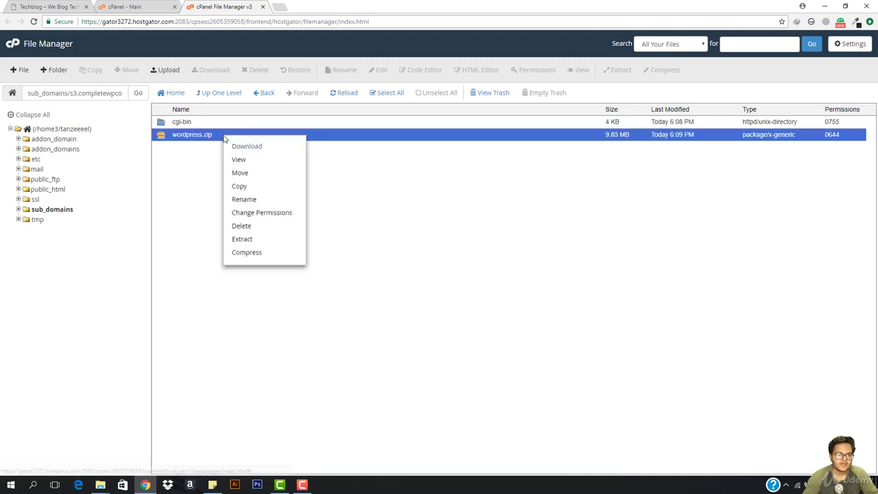
pyautogui.click(242, 238)
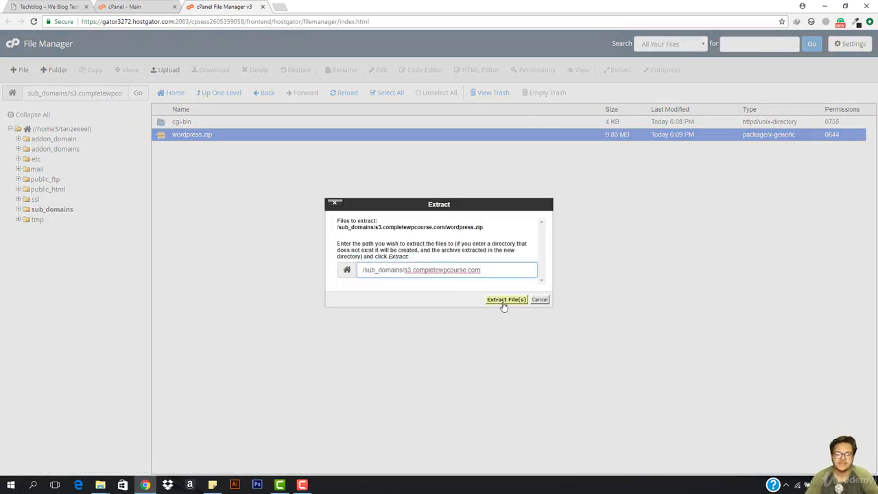
pyautogui.click(503, 303)
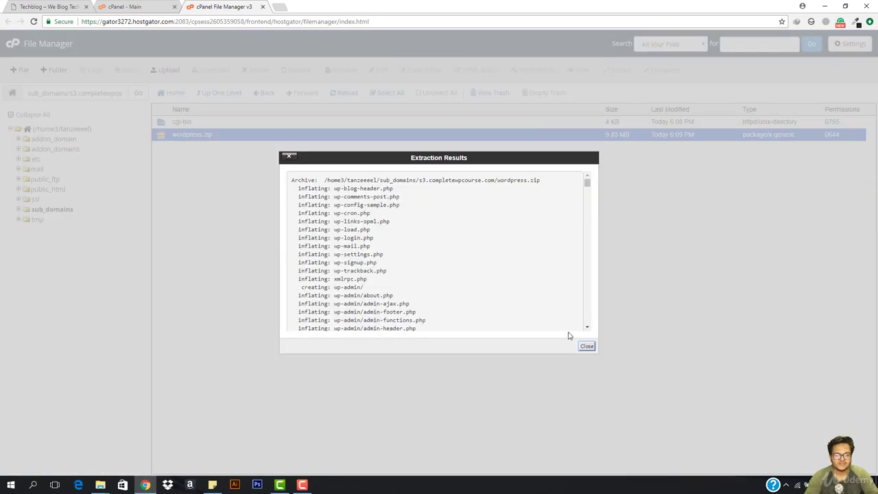
pyautogui.click(587, 347)
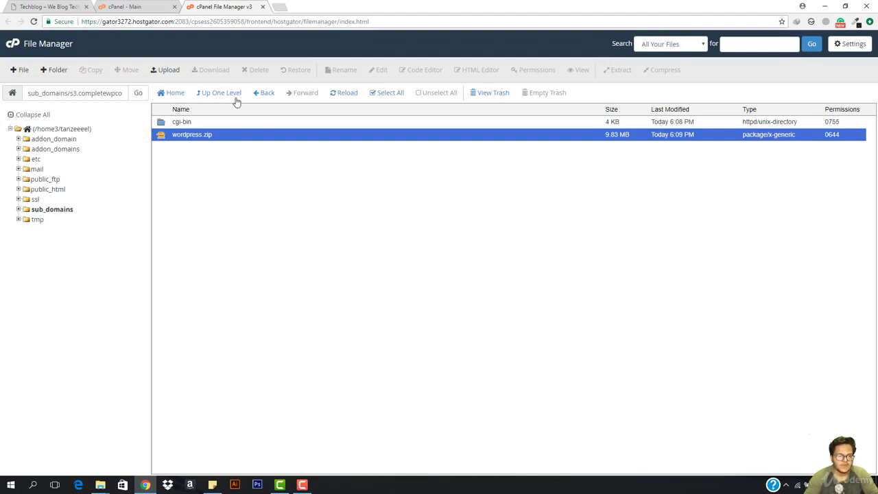
# Step: Reload the listing to show the extracted files and move wordpress.zip to the trash
pyautogui.click(343, 93)
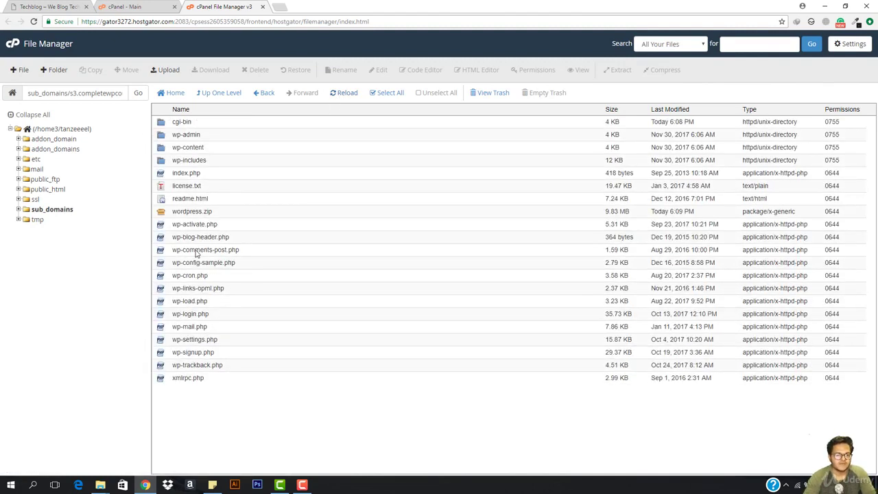
pyautogui.click(232, 213)
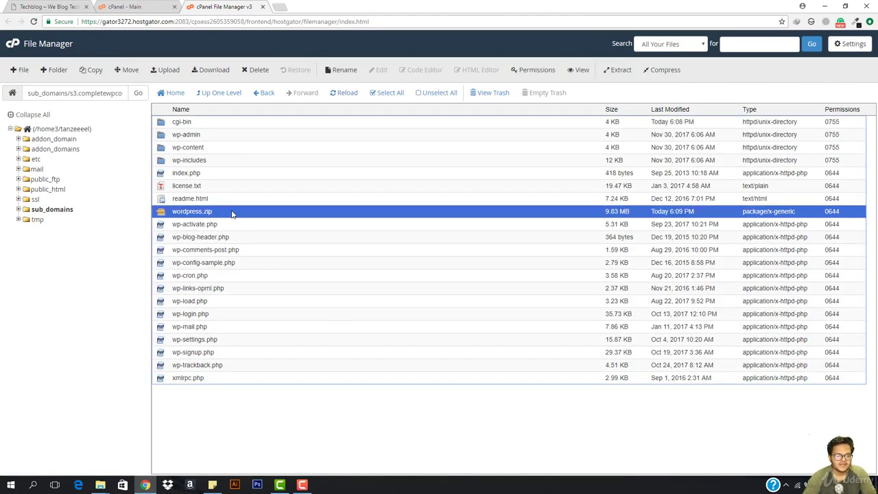
pyautogui.rightClick(231, 217)
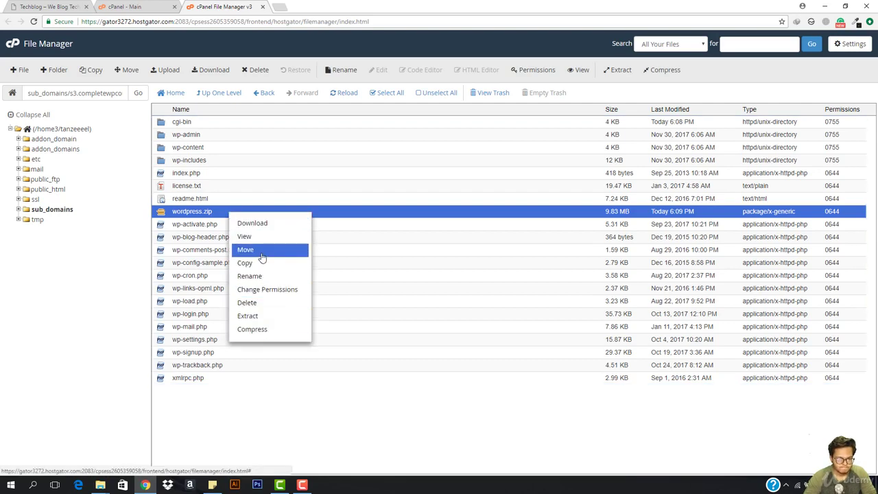
pyautogui.click(262, 304)
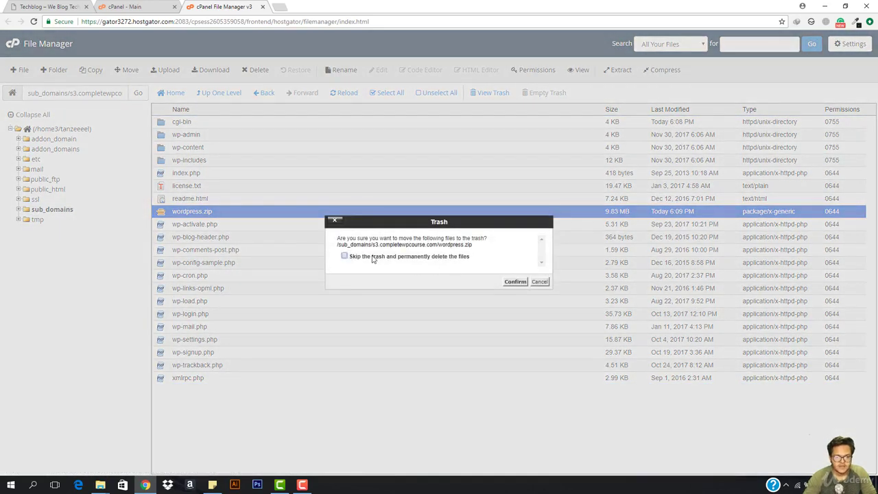
pyautogui.click(515, 281)
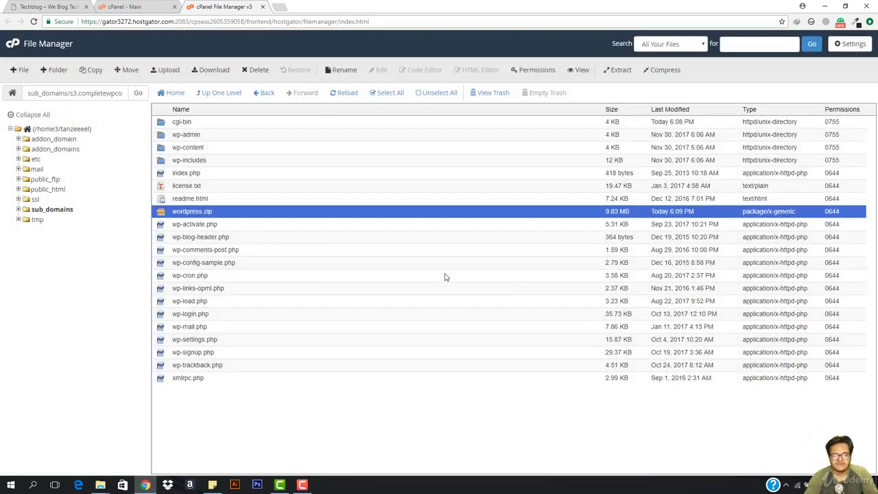
pyautogui.click(278, 7)
# Step: Load s3.completewpcourse.com in a new tab, removing /404.html so WordPress setup appears
pyautogui.write('s3')
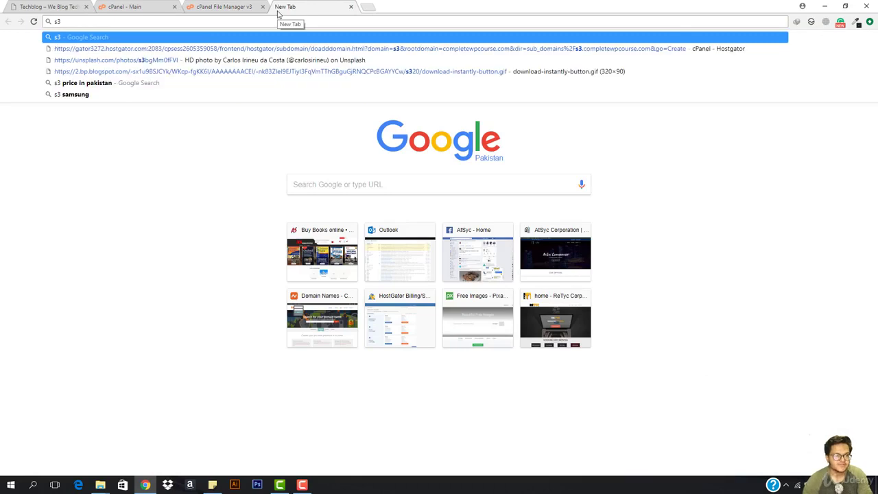
pyautogui.write('.comp')
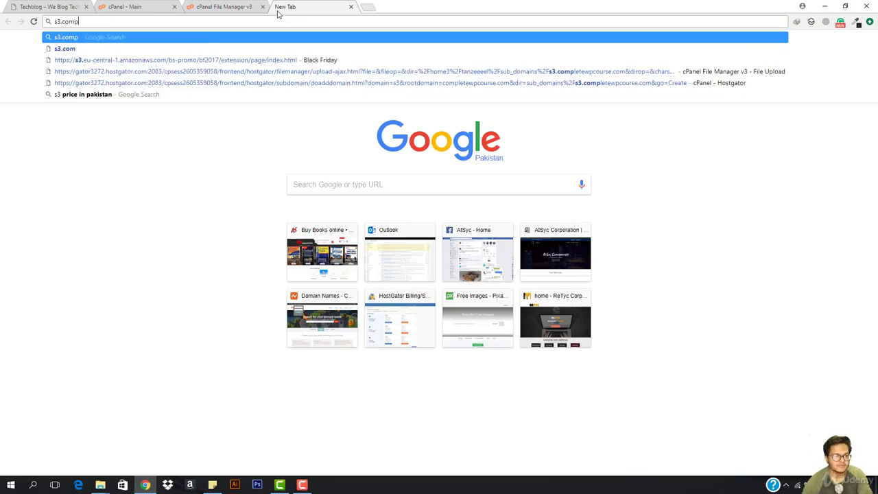
pyautogui.write('letewp')
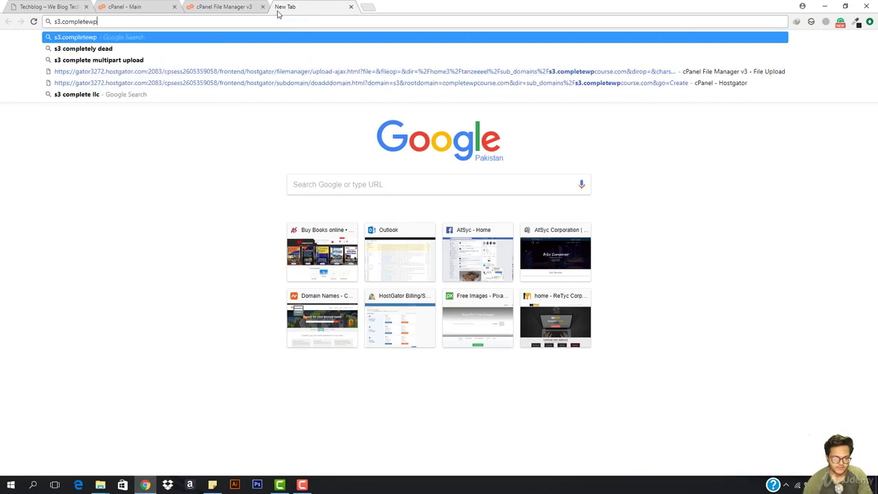
pyautogui.write('course.com')
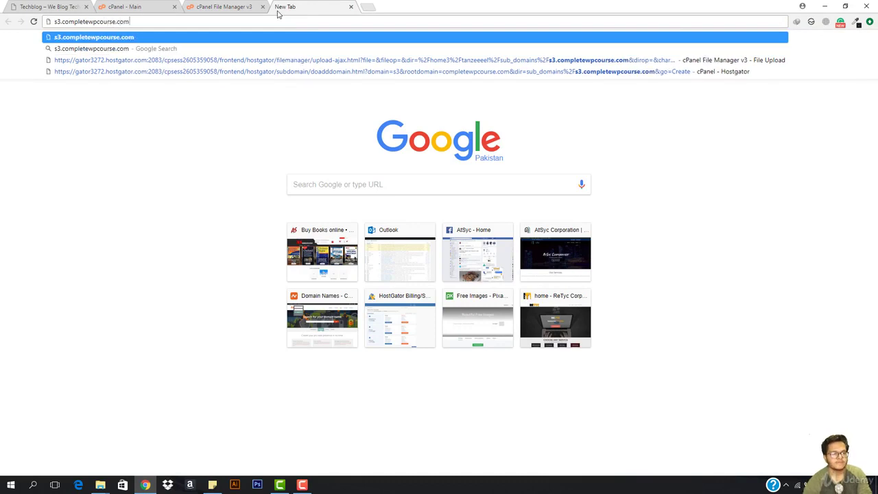
pyautogui.press('Return')
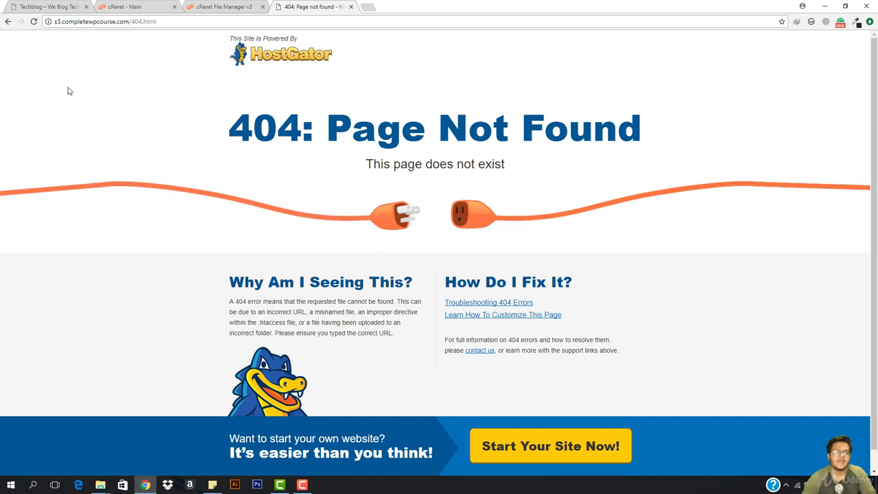
pyautogui.click(301, 485)
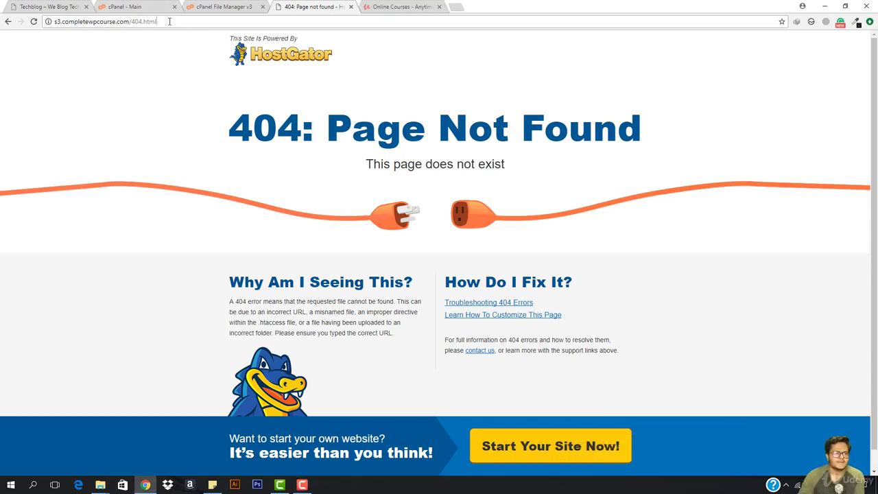
pyautogui.moveTo(170, 21); pyautogui.dragTo(131, 23)
pyautogui.press('BackSpace')
pyautogui.press('Return')
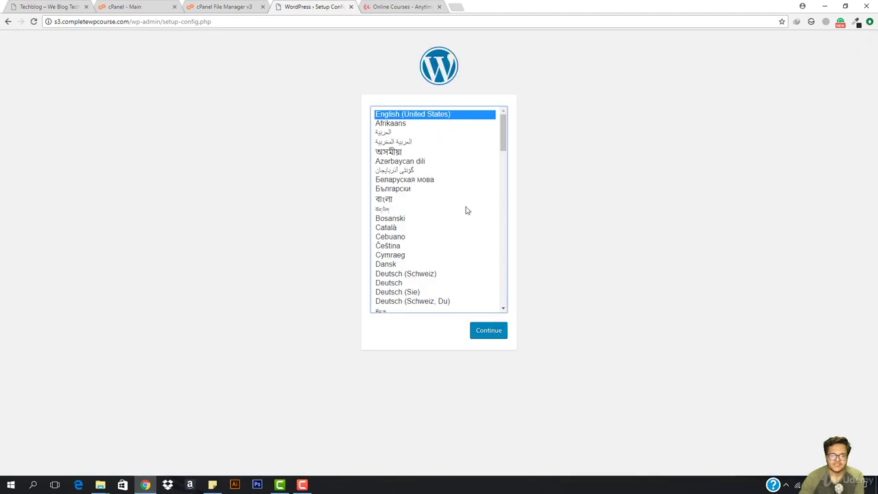
# Step: Continue setup in English (United States) to the database form, then return to the cPanel home tab
pyautogui.click(488, 329)
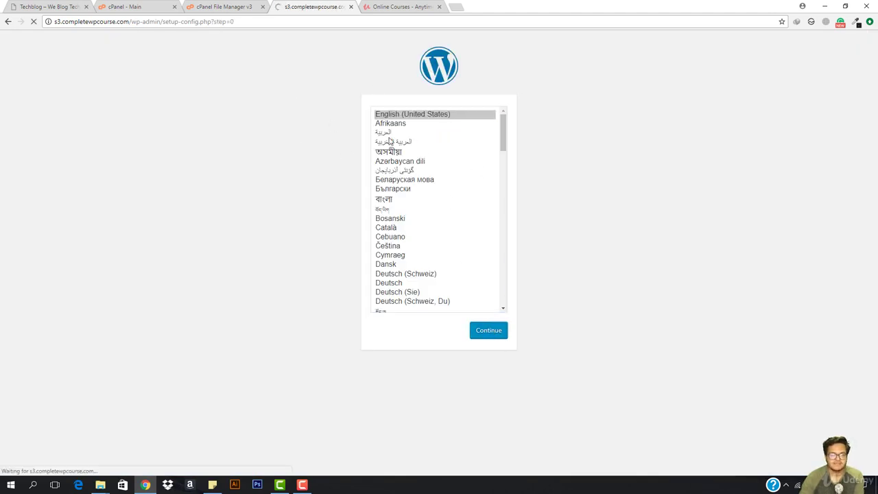
pyautogui.click(302, 284)
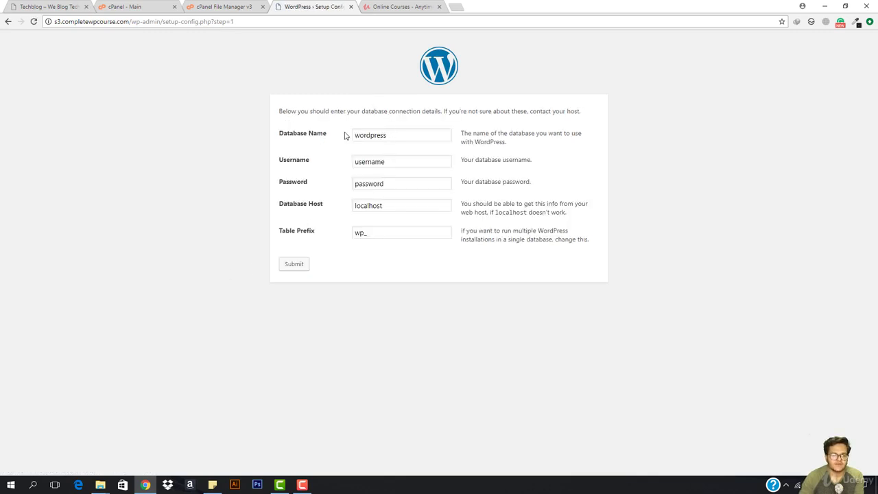
pyautogui.click(194, 6)
pyautogui.click(133, 6)
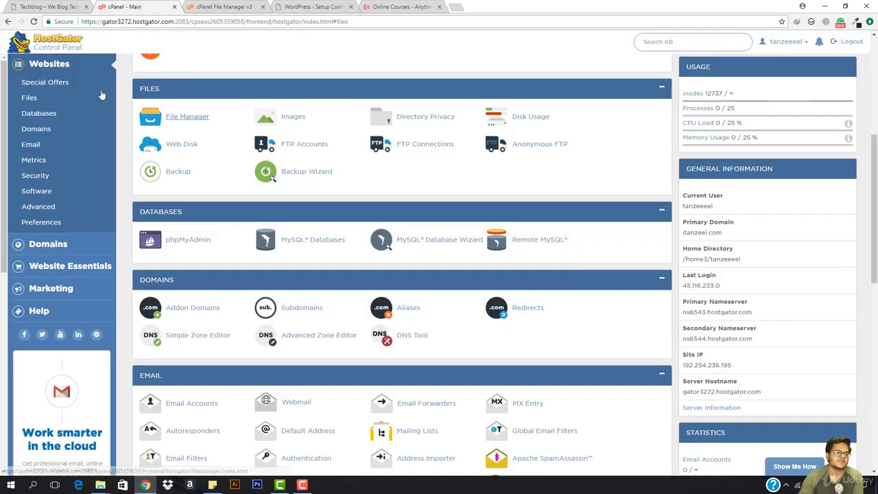
# Step: Open the MySQL Databases list and close the File Manager and online courses tabs
pyautogui.click(28, 119)
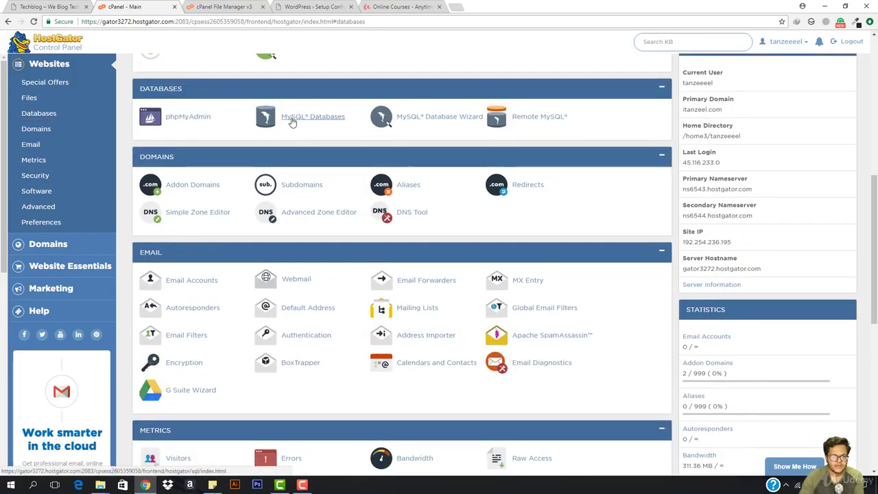
pyautogui.click(291, 121)
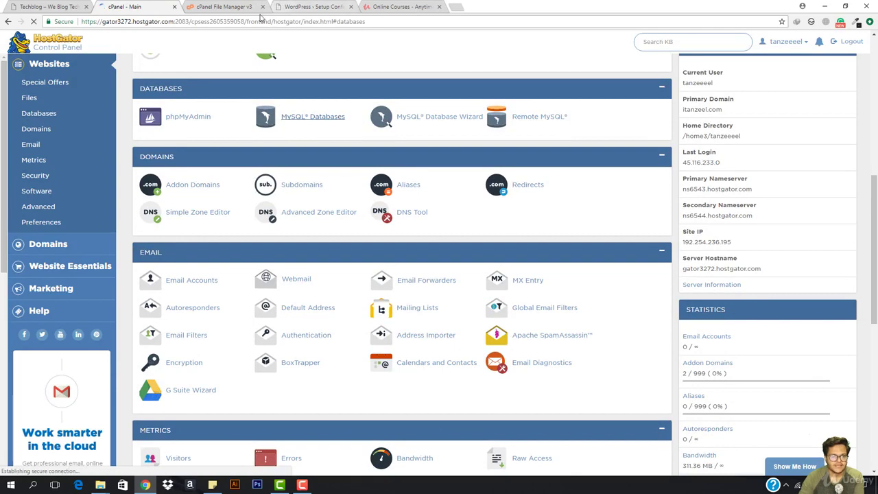
pyautogui.click(261, 7)
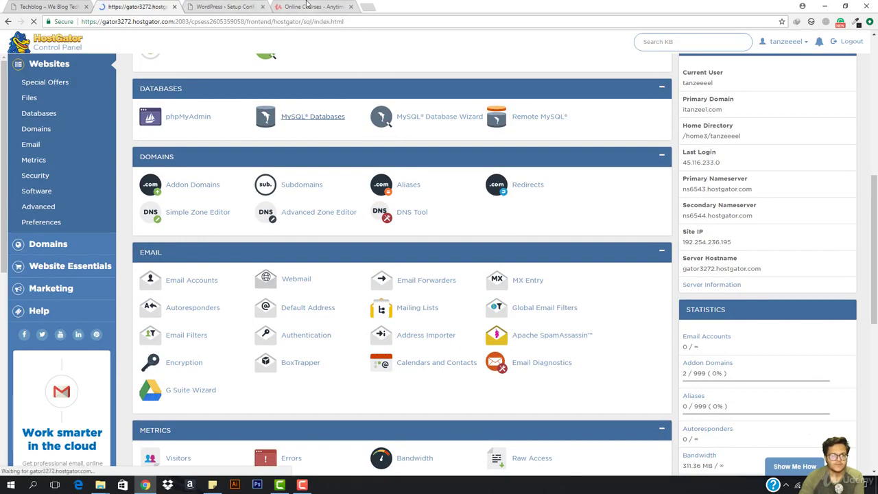
pyautogui.click(313, 6)
pyautogui.click(232, 5)
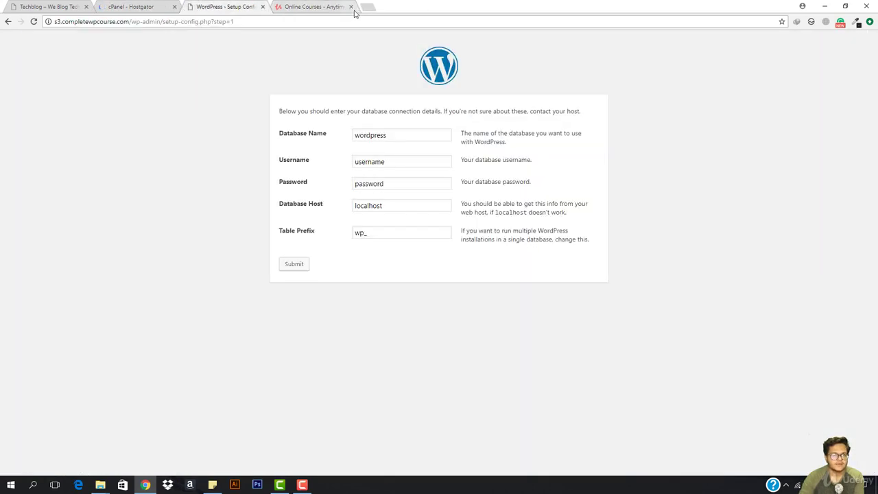
pyautogui.click(350, 7)
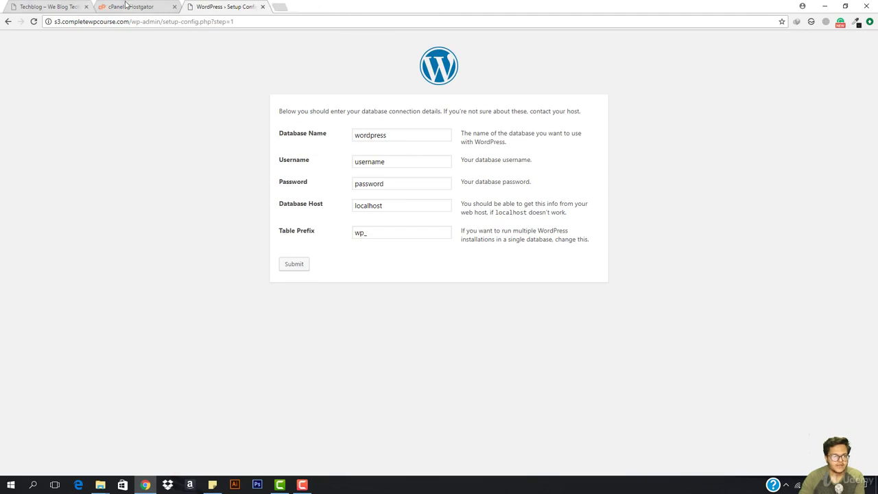
pyautogui.click(127, 6)
# Step: Copy the cwpcourse database name into WordPress's Database Name field
pyautogui.scroll(-4, 252, 292)
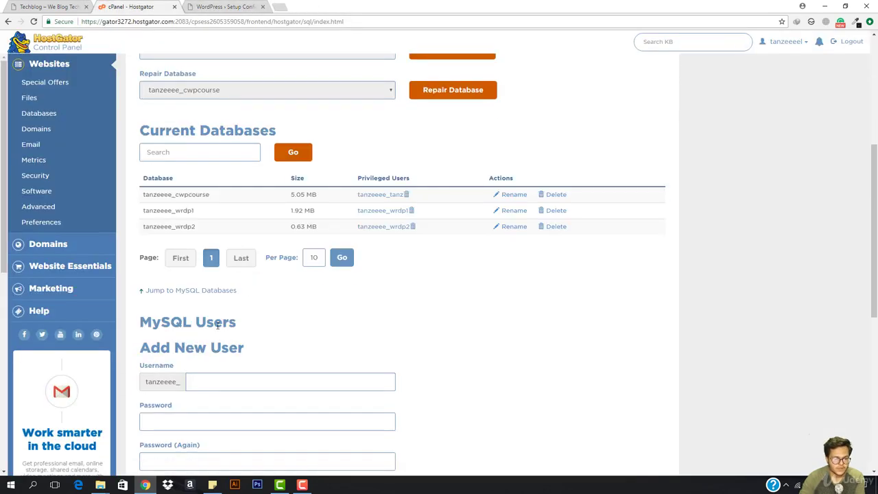
pyautogui.doubleClick(182, 194)
pyautogui.hotkey('ctrl', 'c')
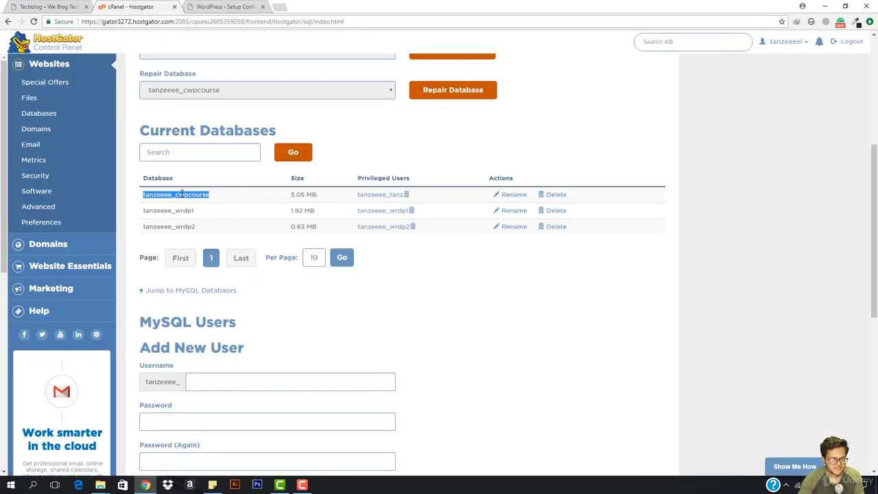
pyautogui.click(223, 6)
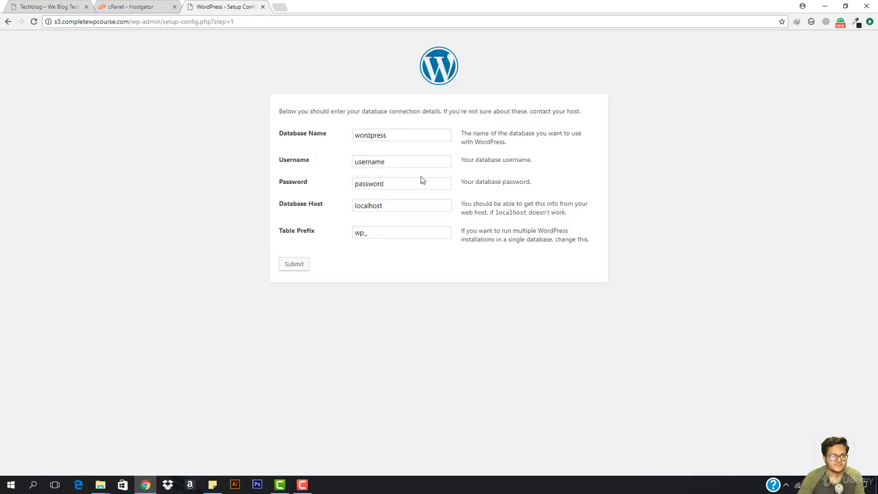
pyautogui.doubleClick(409, 136)
pyautogui.hotkey('ctrl', 'v')
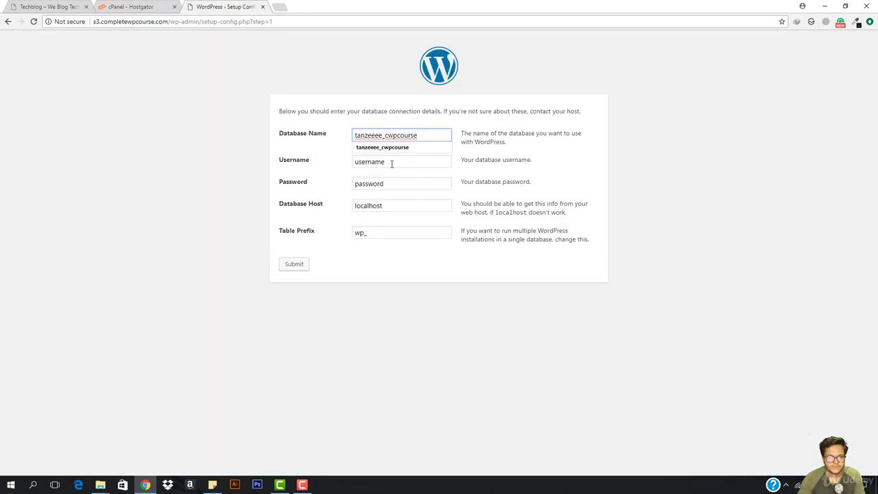
# Step: Select the Username field and copy the database's privileged user name from cPanel
pyautogui.doubleClick(391, 164)
pyautogui.click(136, 7)
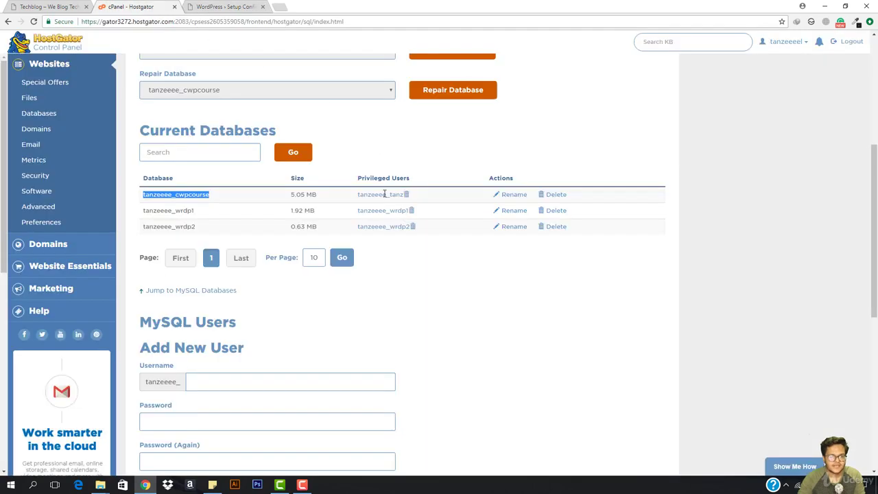
pyautogui.moveTo(356, 195); pyautogui.dragTo(403, 204)
pyautogui.hotkey('ctrl', 'c')
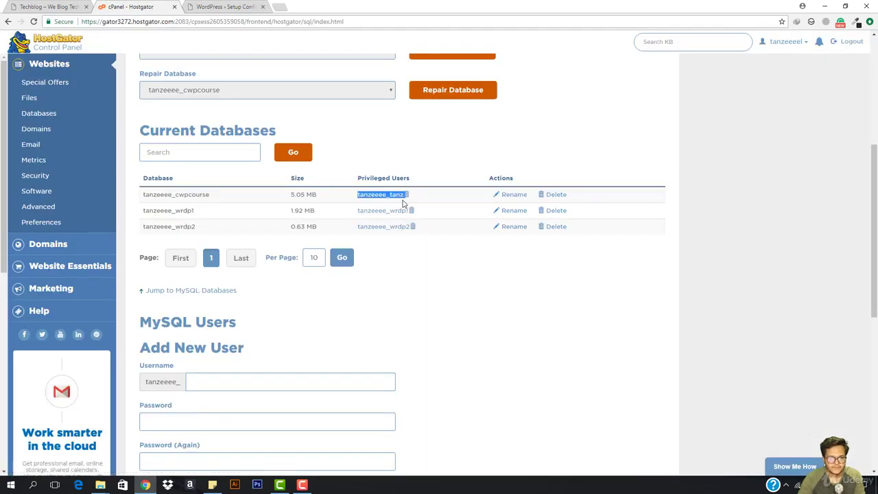
pyautogui.click(225, 7)
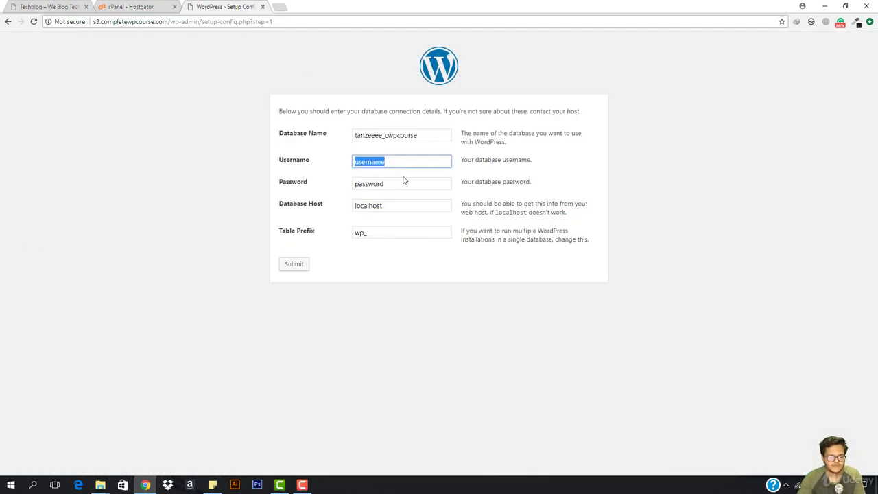
# Step: Enter the privileged user, the database password and table prefix wps3_, then submit
pyautogui.hotkey('ctrl', 'v')
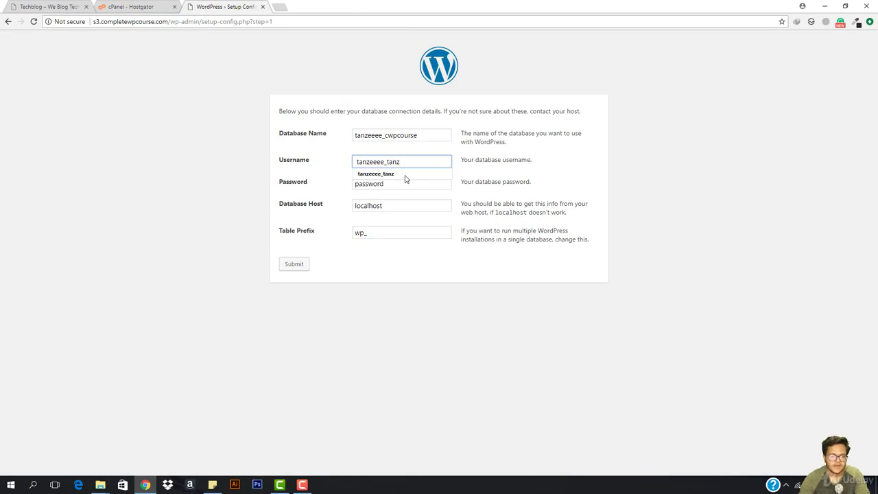
pyautogui.doubleClick(388, 185)
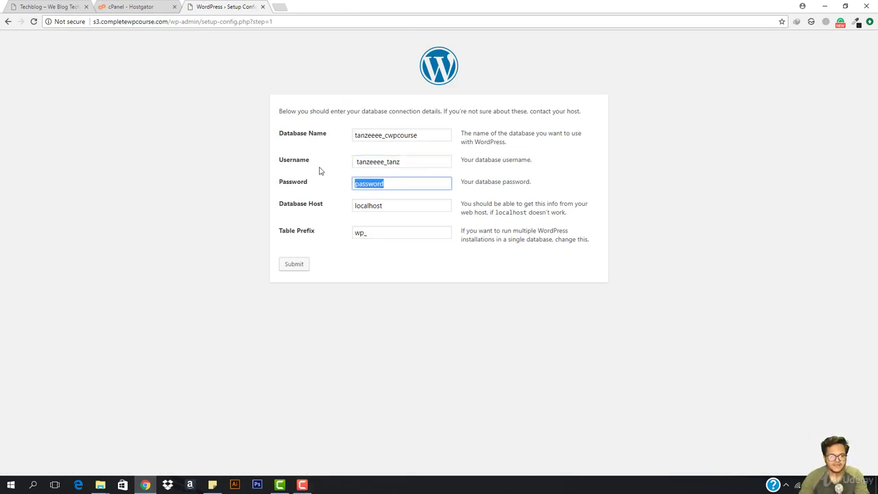
pyautogui.click(366, 233)
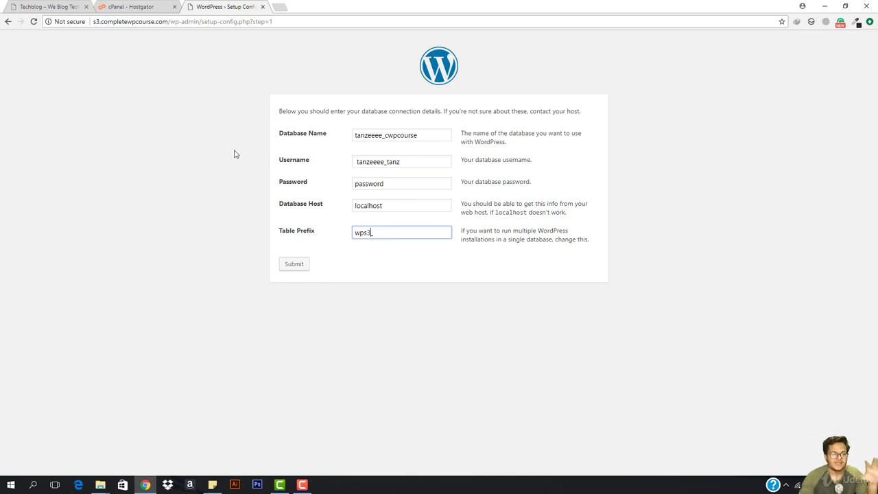
pyautogui.doubleClick(396, 182)
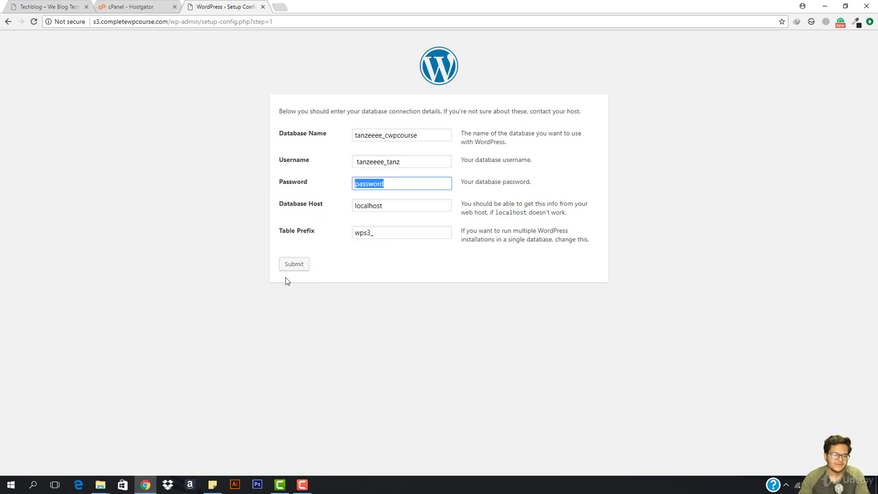
pyautogui.click(302, 484)
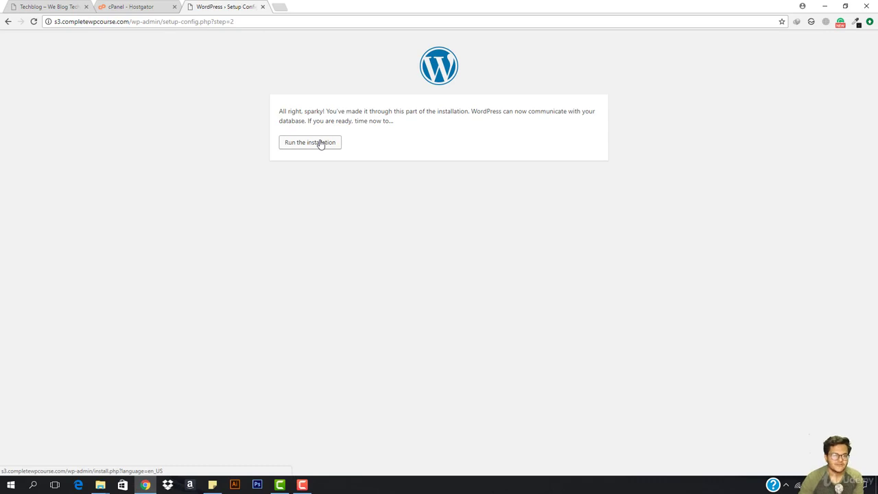
# Step: Start the installation and enter the site title Next Door Events
pyautogui.click(318, 145)
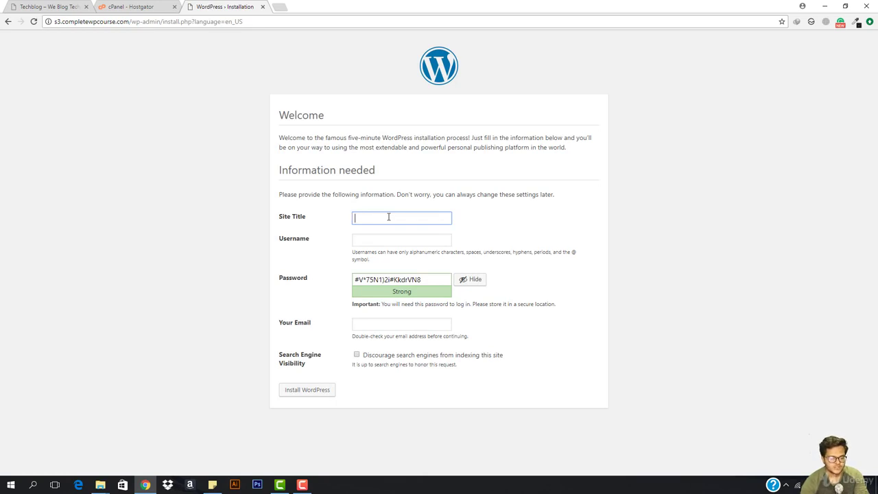
pyautogui.write('Next Door Events')
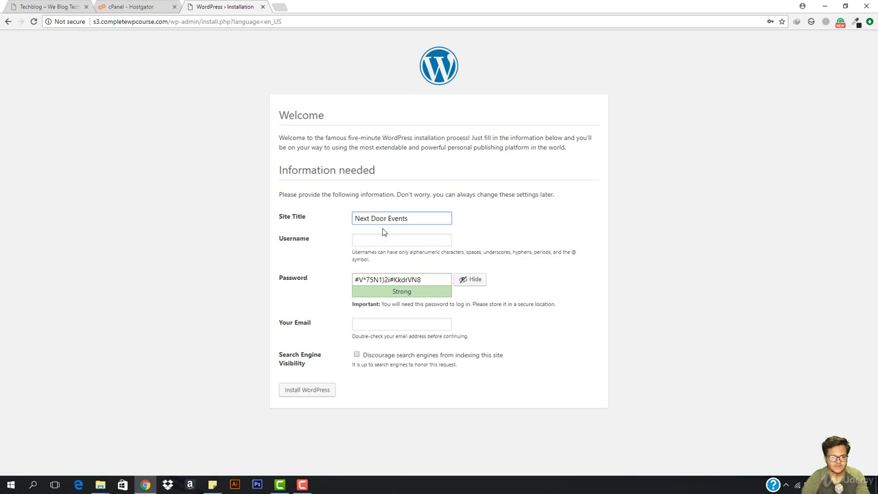
pyautogui.click(378, 238)
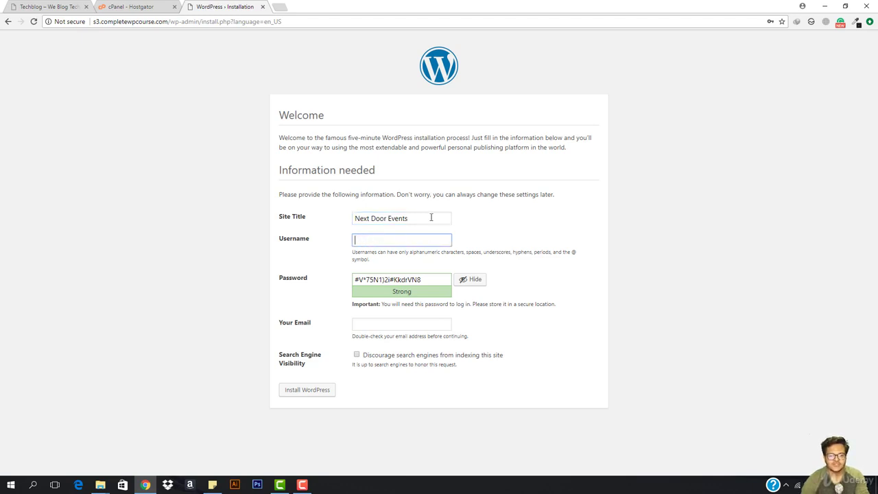
# Step: Enter the admin username, a custom password and the admin e-mail, then install WordPress
pyautogui.write('tanzeel')
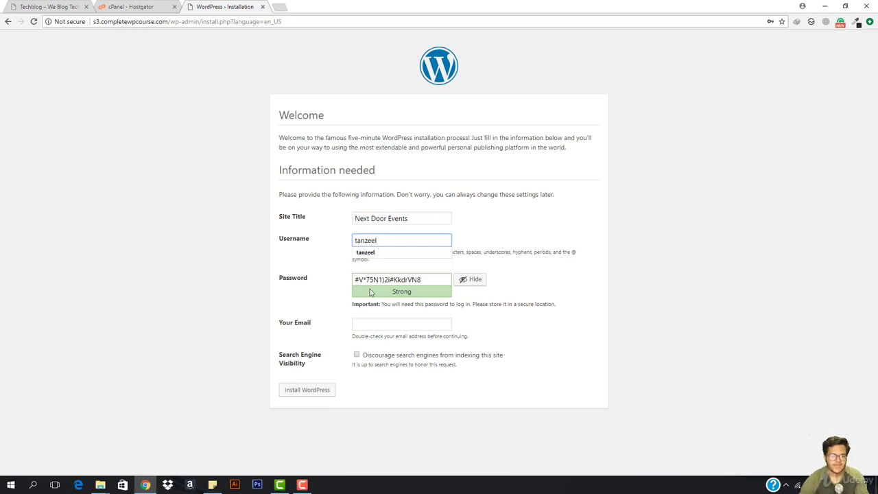
pyautogui.click(466, 280)
pyautogui.click(416, 283)
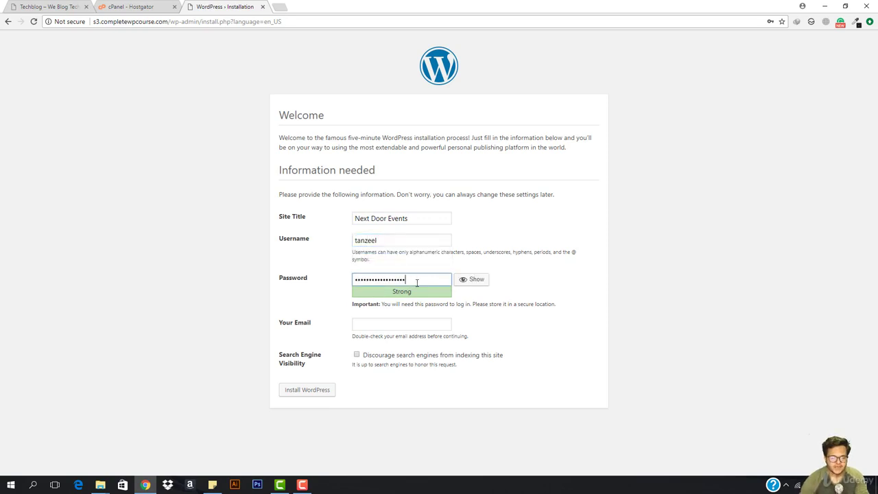
pyautogui.doubleClick(416, 282)
pyautogui.write('p')
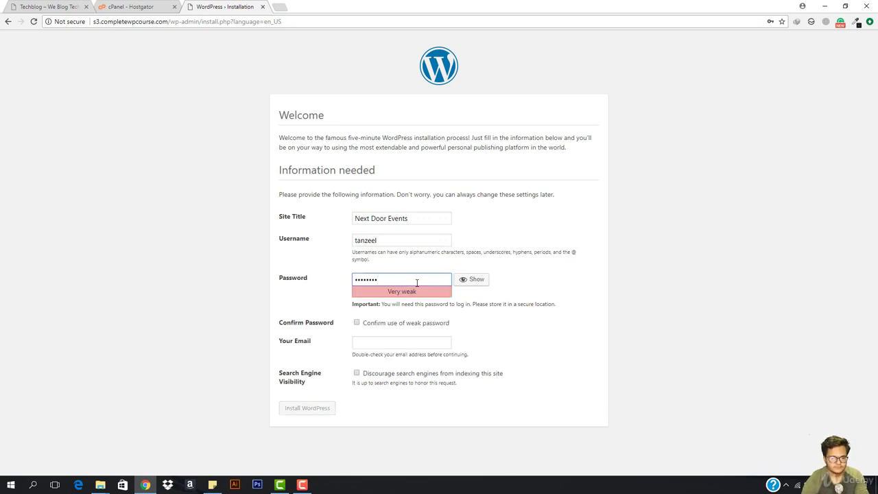
pyautogui.write('12')
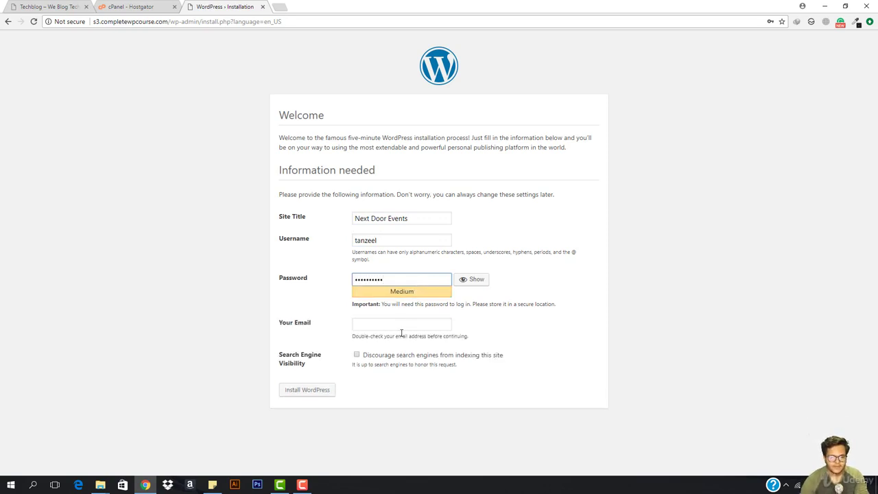
pyautogui.click(403, 325)
pyautogui.click(391, 343)
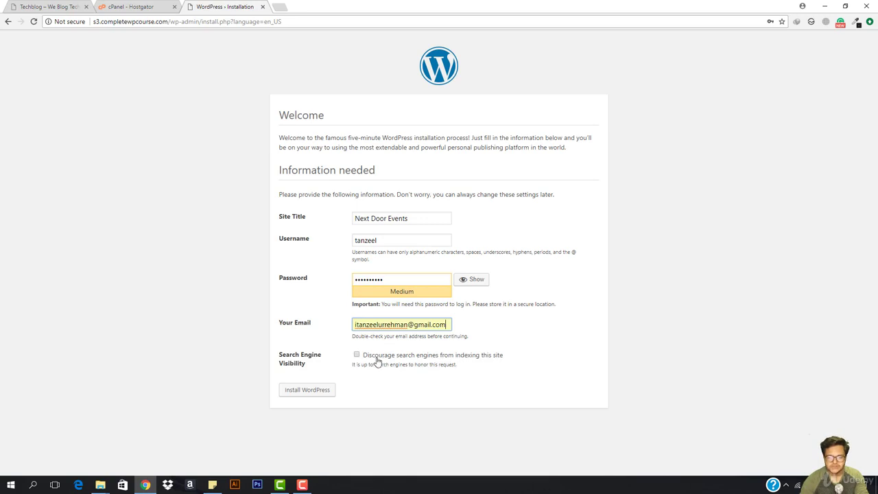
pyautogui.click(319, 391)
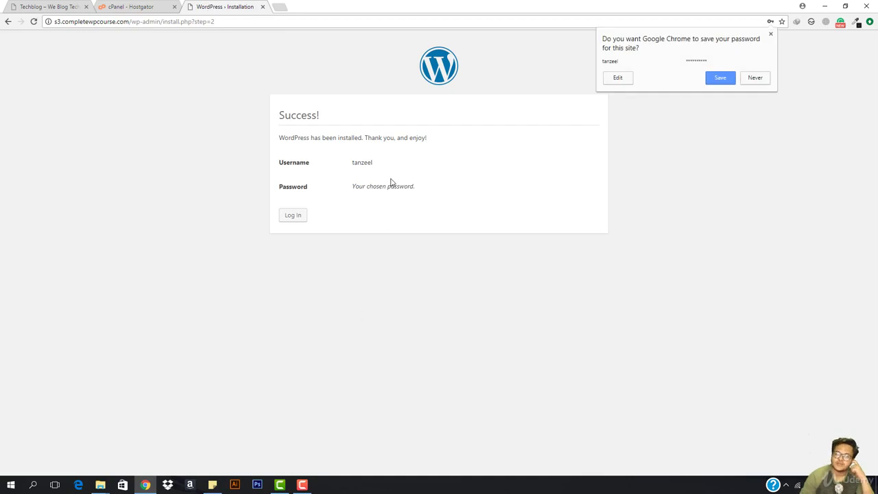
# Step: Log in to the Next Door Events WordPress site with the saved admin username and its password
pyautogui.click(296, 221)
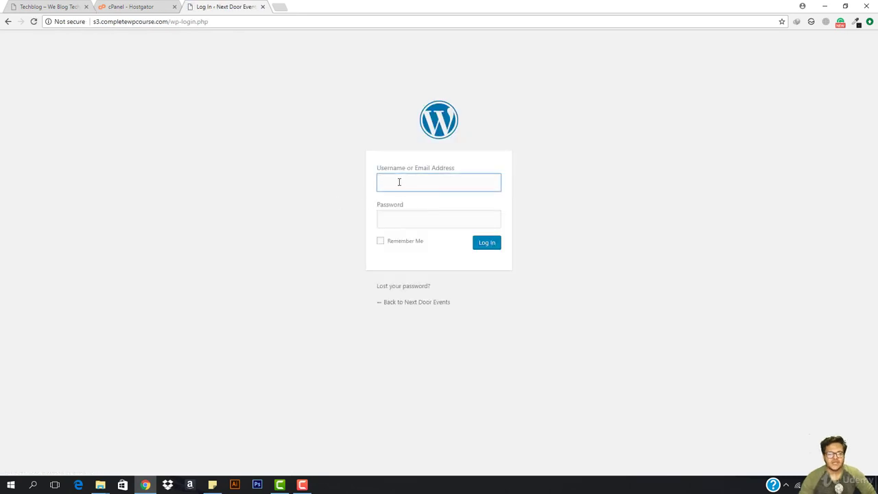
pyautogui.click(400, 182)
pyautogui.click(413, 197)
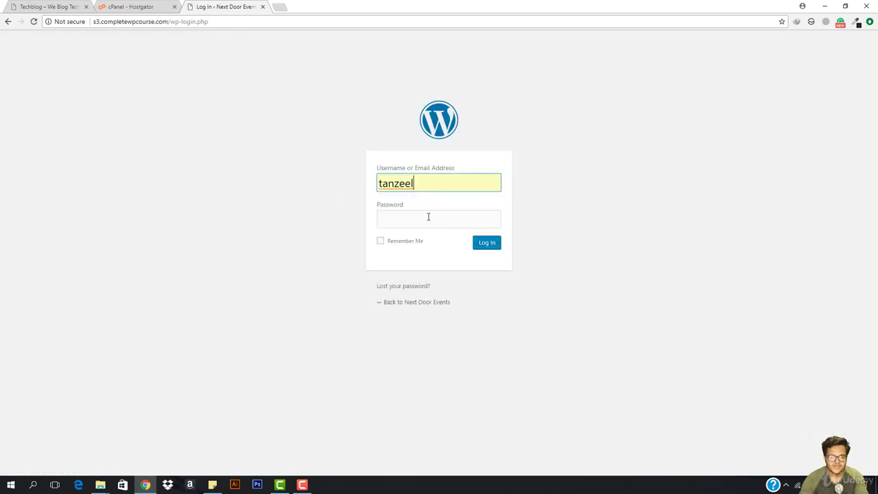
pyautogui.click(428, 217)
pyautogui.write('•••••••••')
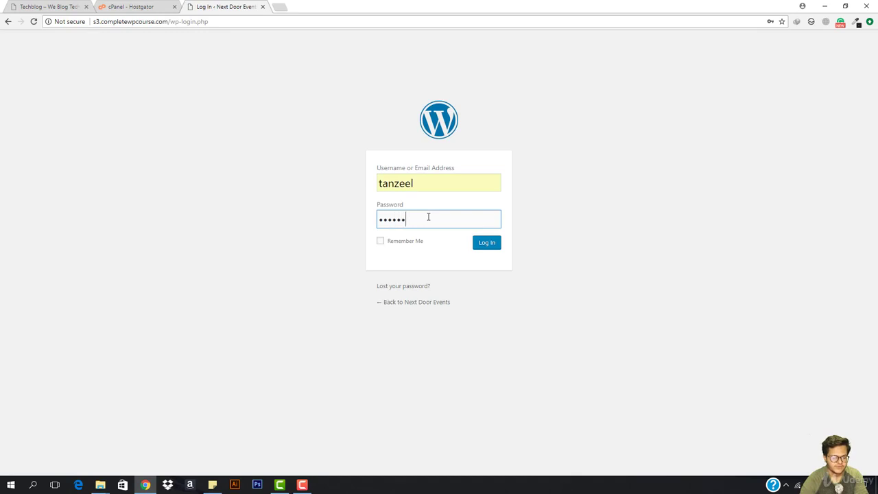
pyautogui.press('Return')
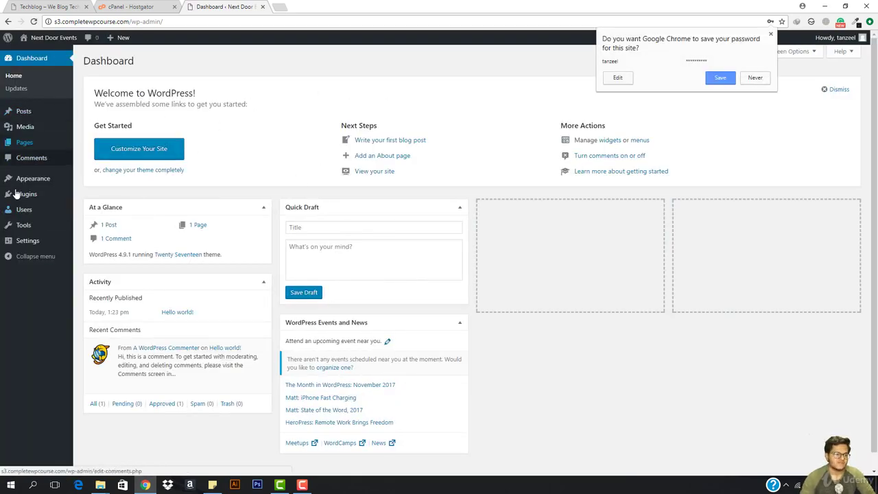
pyautogui.moveTo(39, 181)
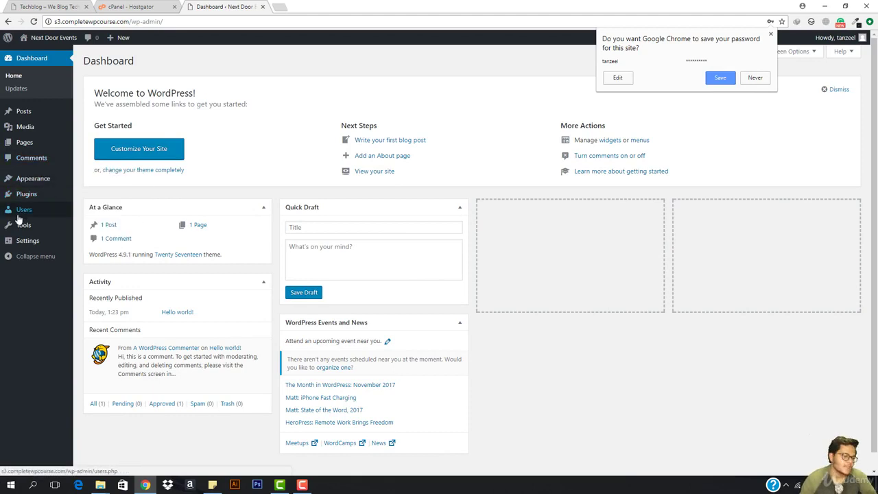
pyautogui.moveTo(13, 202)
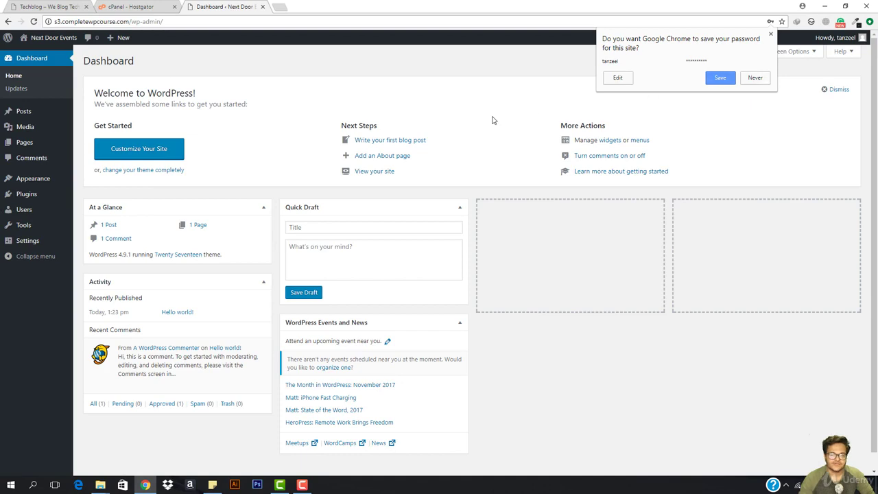